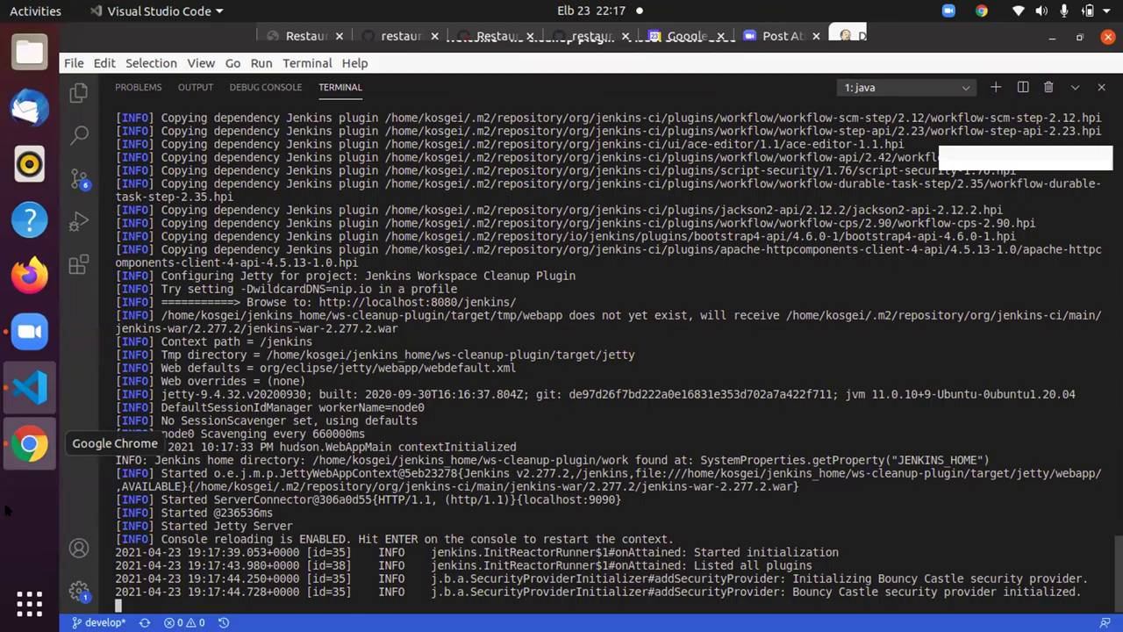
Switch to Google Chrome and open a new browser tab
click(29, 437)
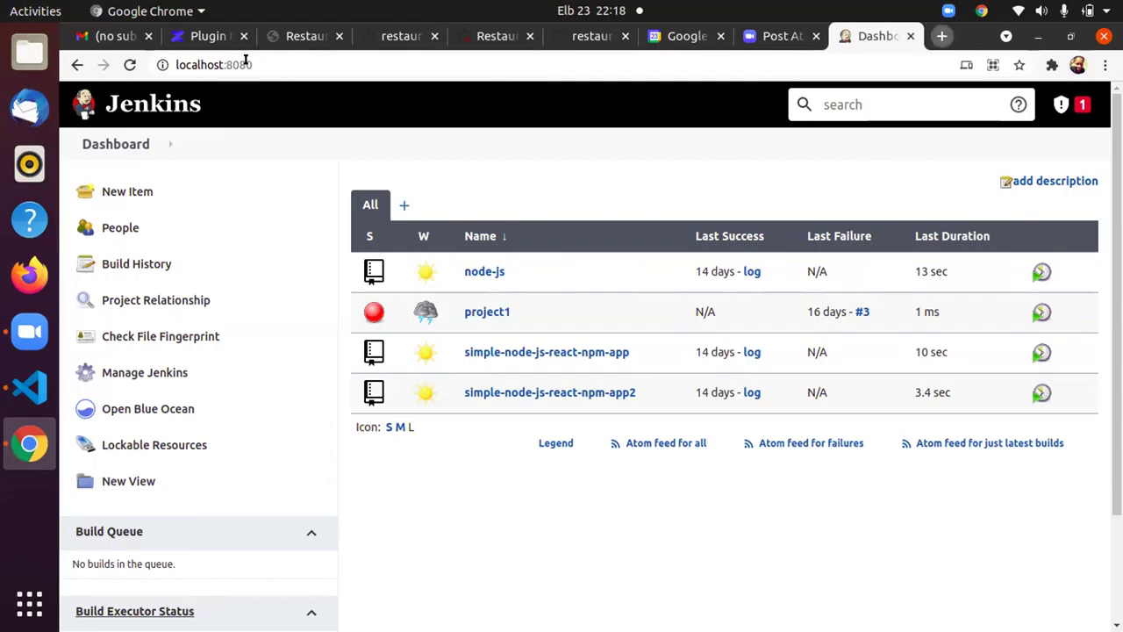
key(alt+Home)
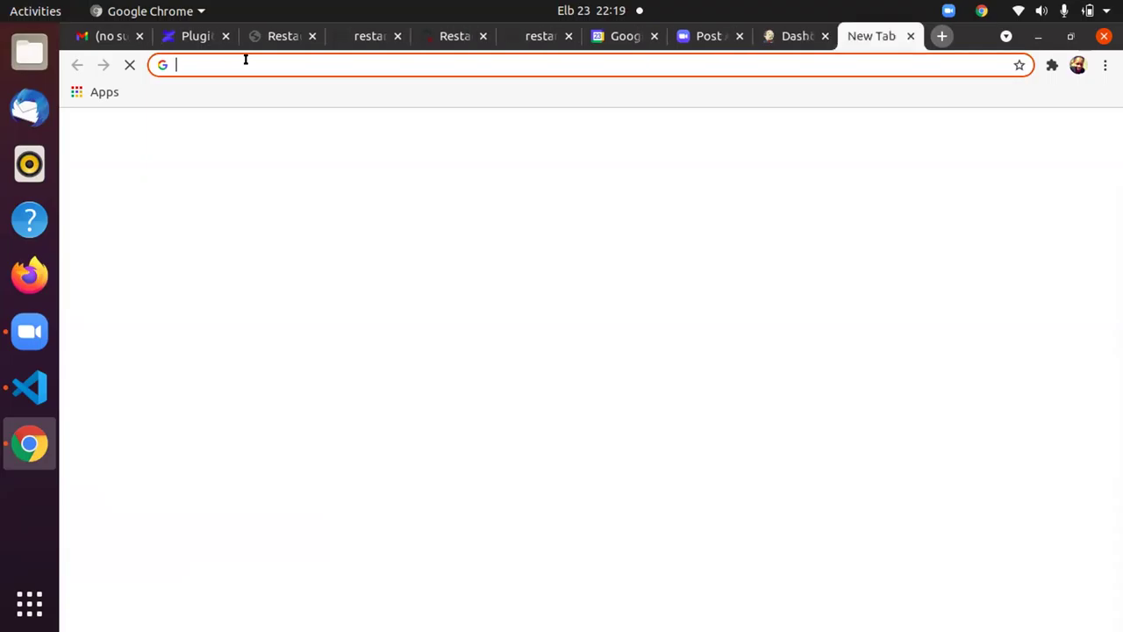
text(8080)
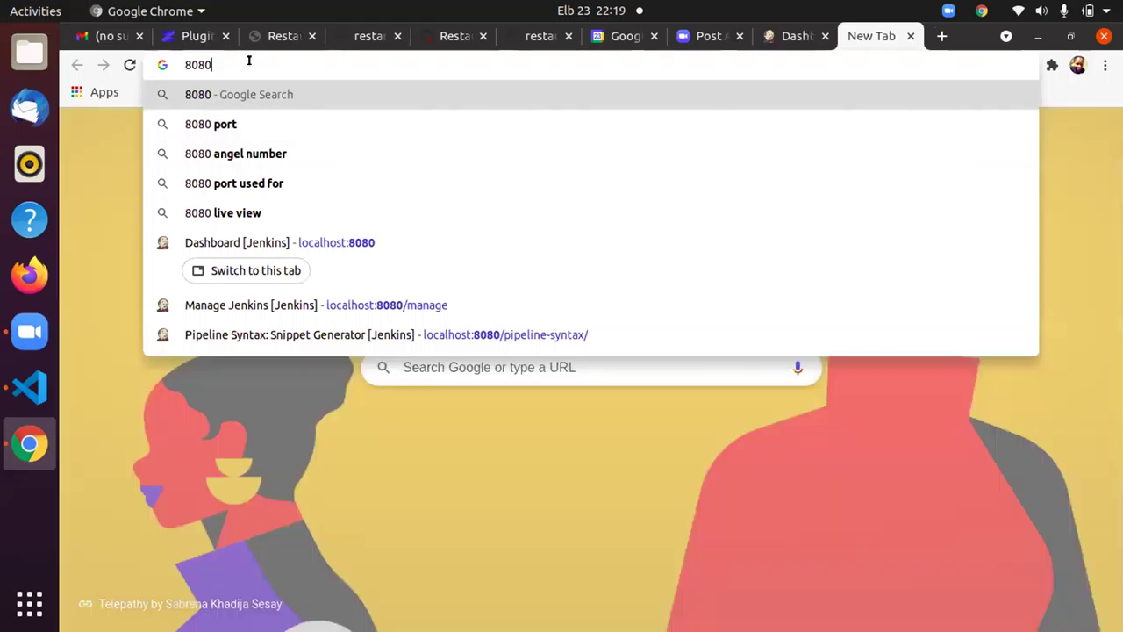
key(BackSpace)
key(BackSpace)
key(BackSpace)
key(BackSpace)
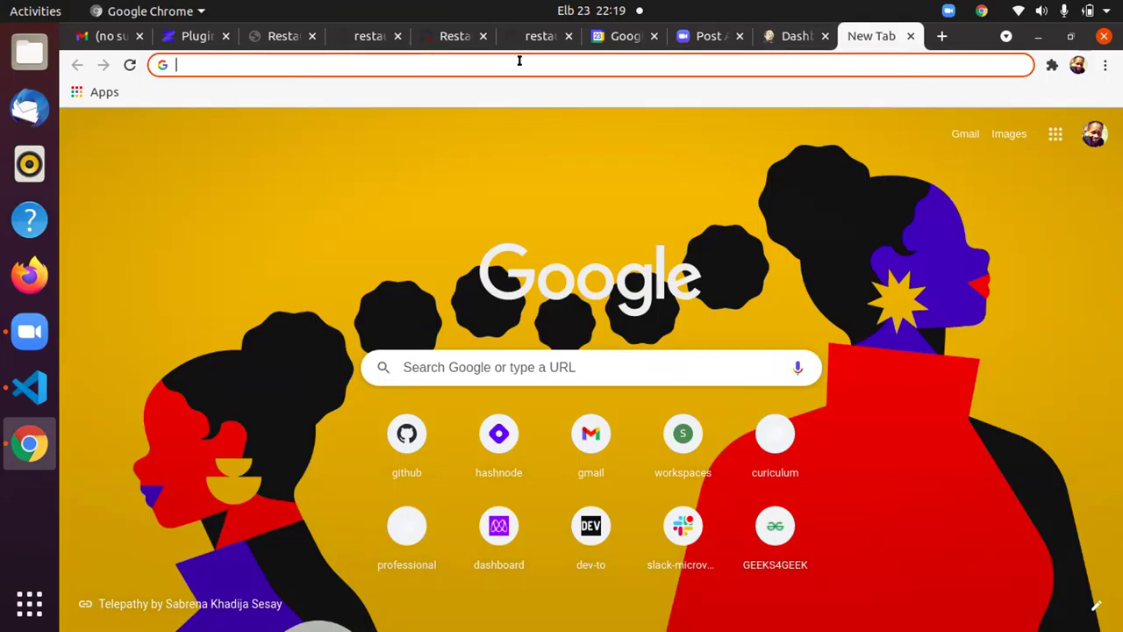
text(http)
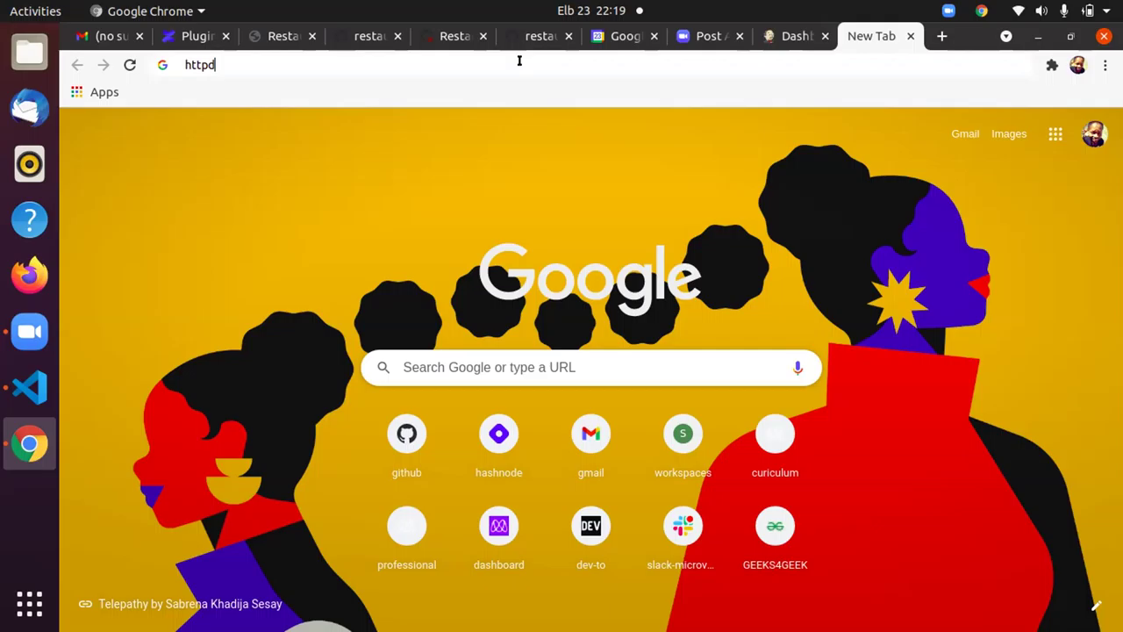
text(d)
key(BackSpace)
key(BackSpace)
key(BackSpace)
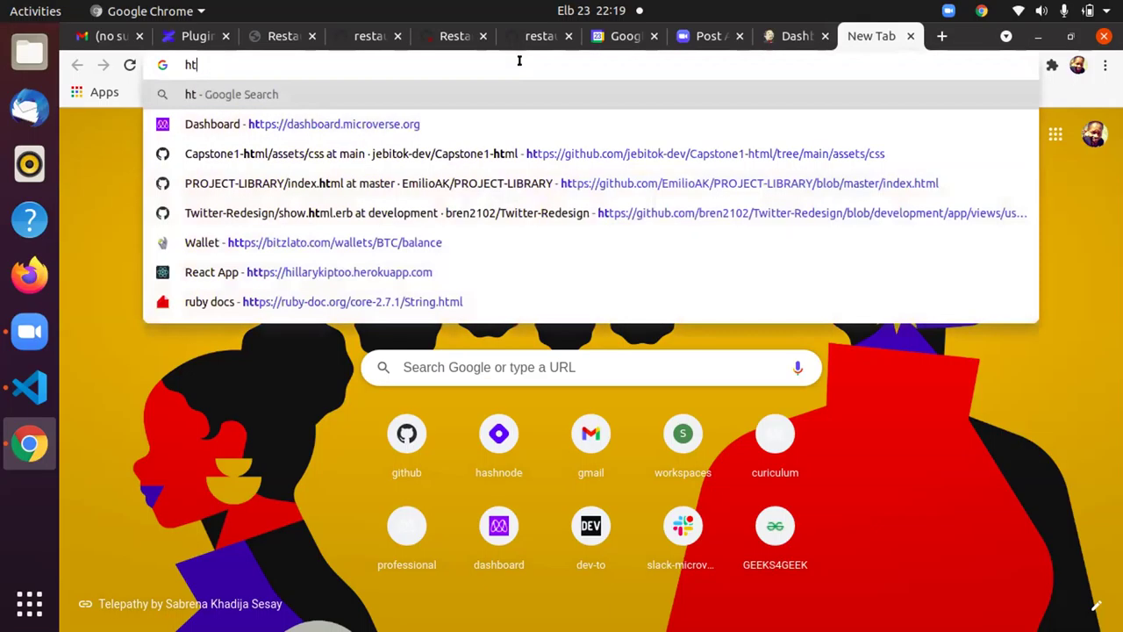
text(tps)
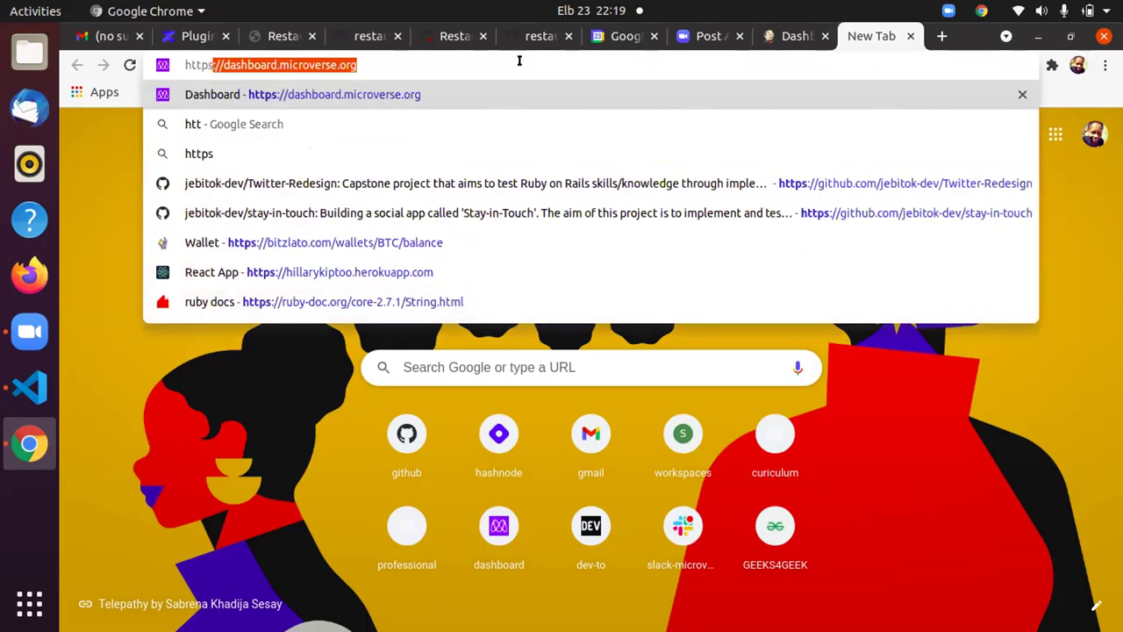
text(://)
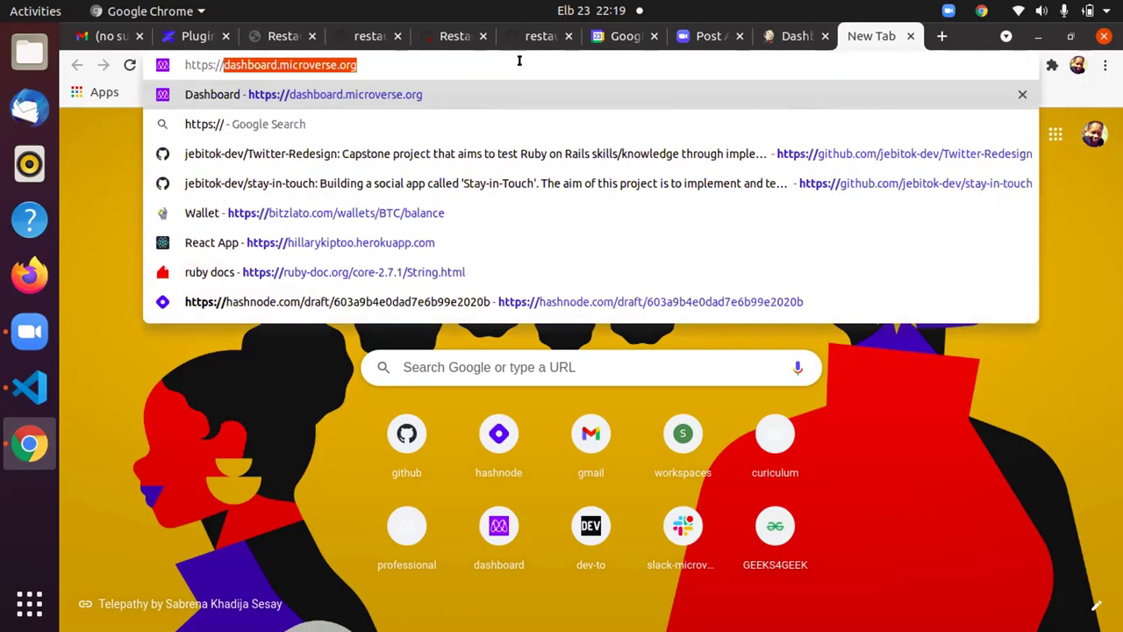
text(9090)
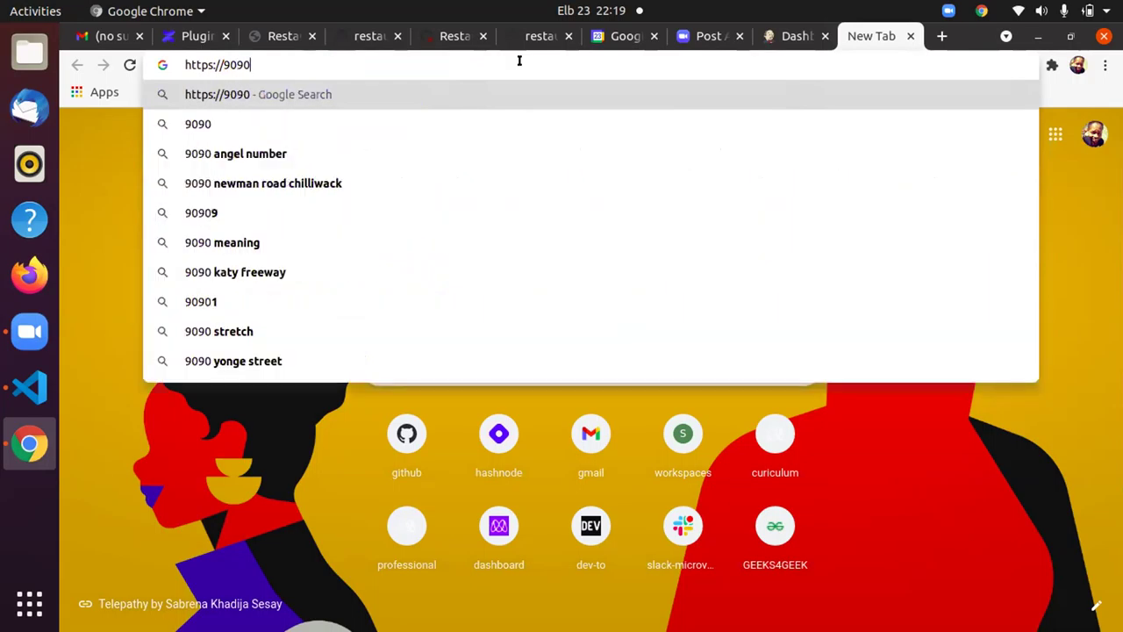
key(Return)
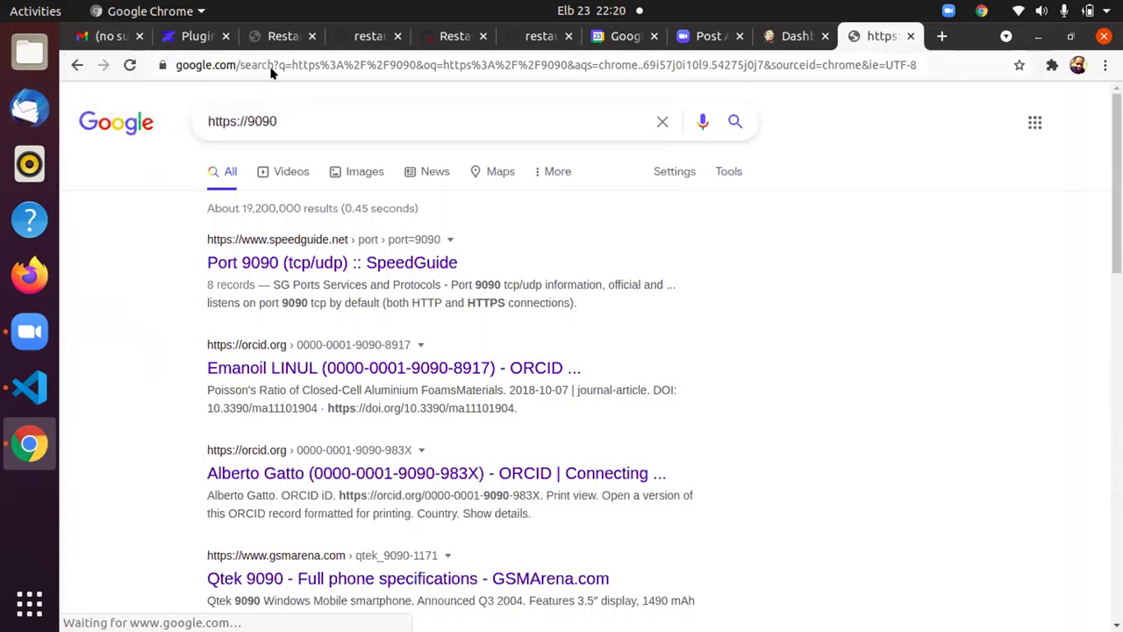
click(320, 63)
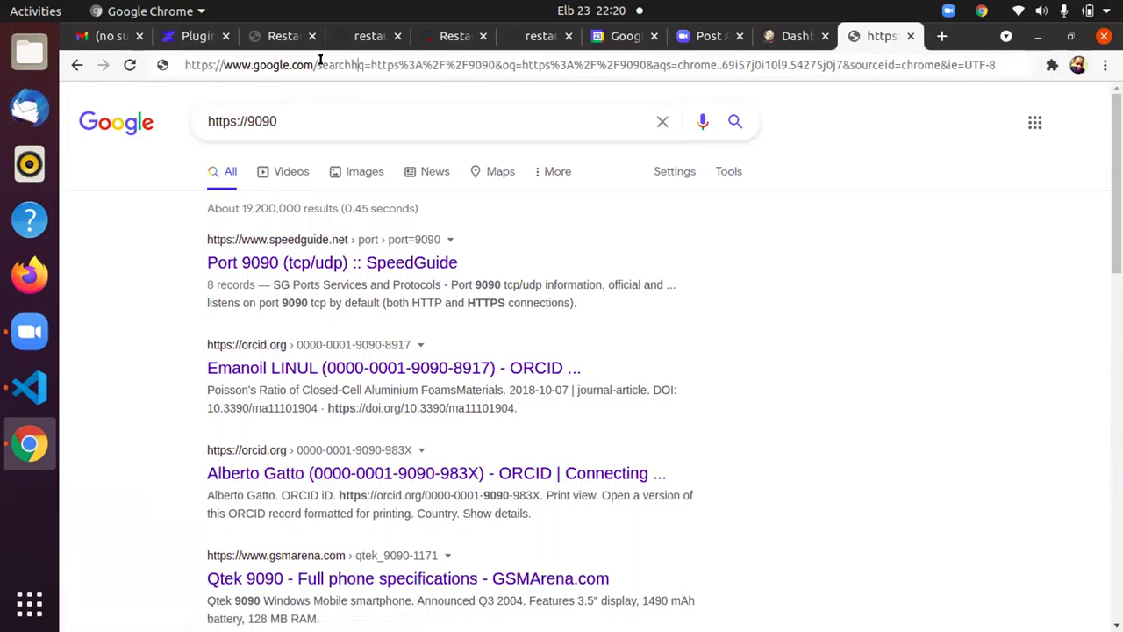
text(http)
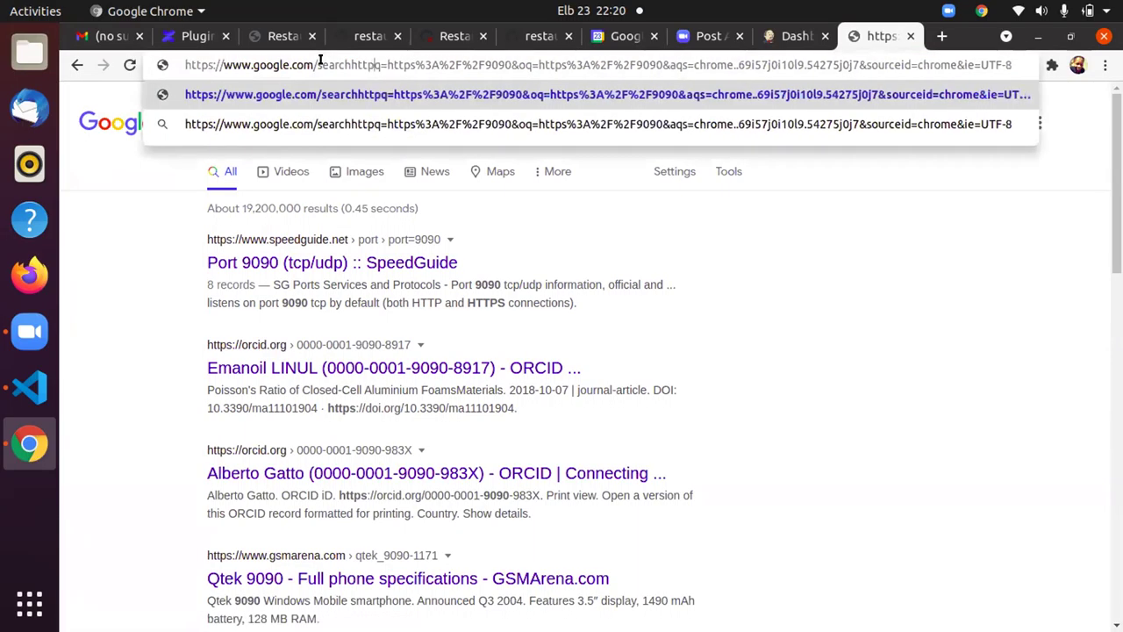
key(ctrl+a)
text(htt)
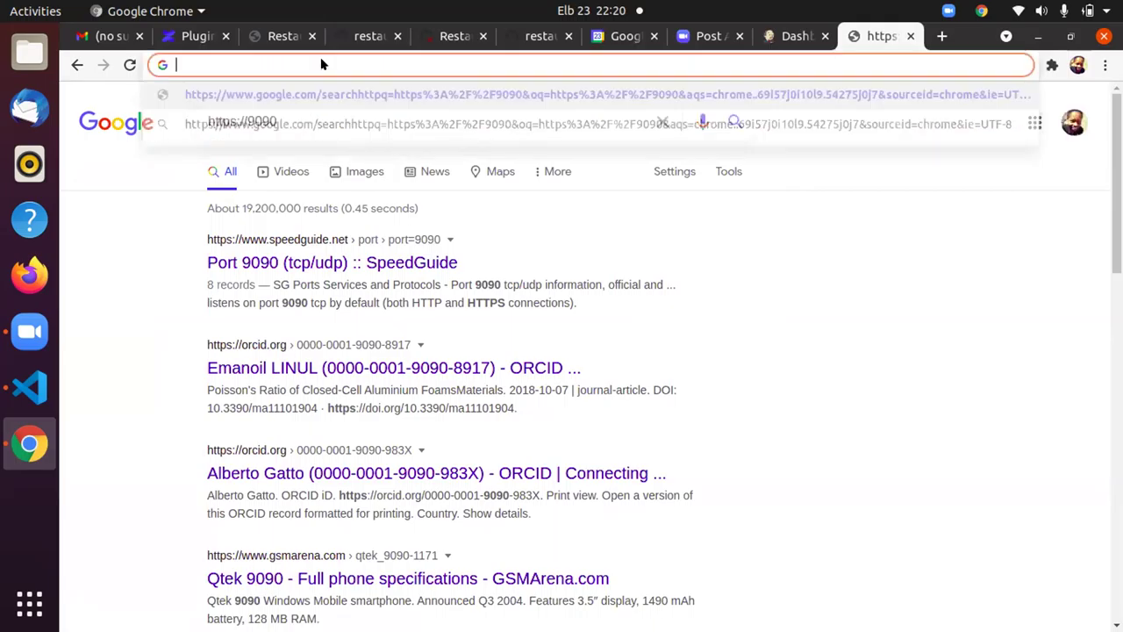
text(ps://)
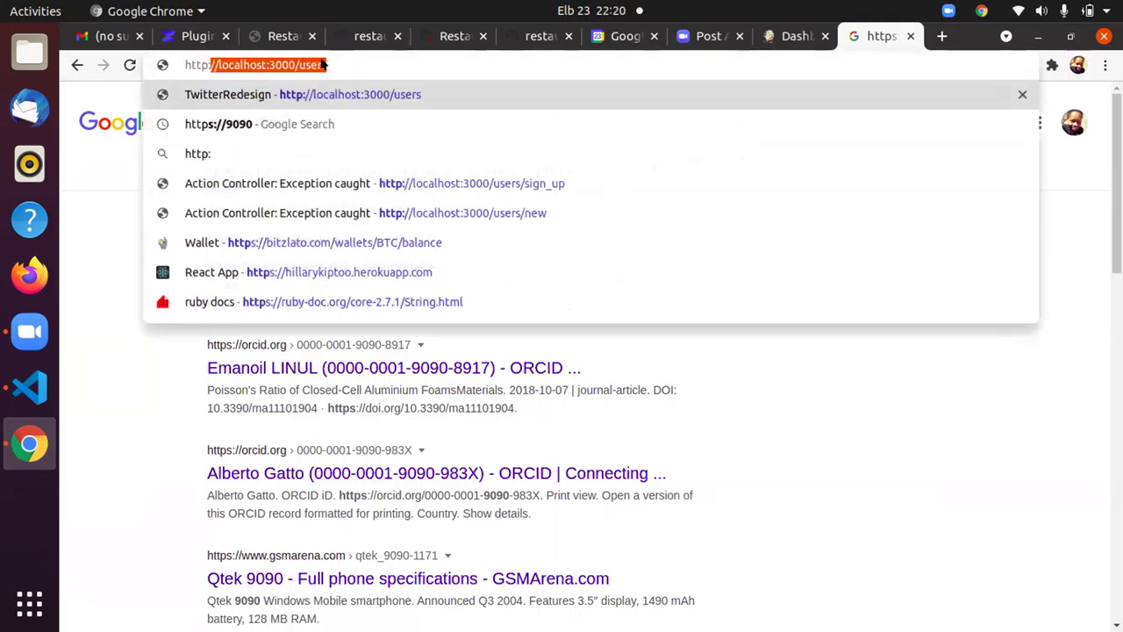
text(9090)
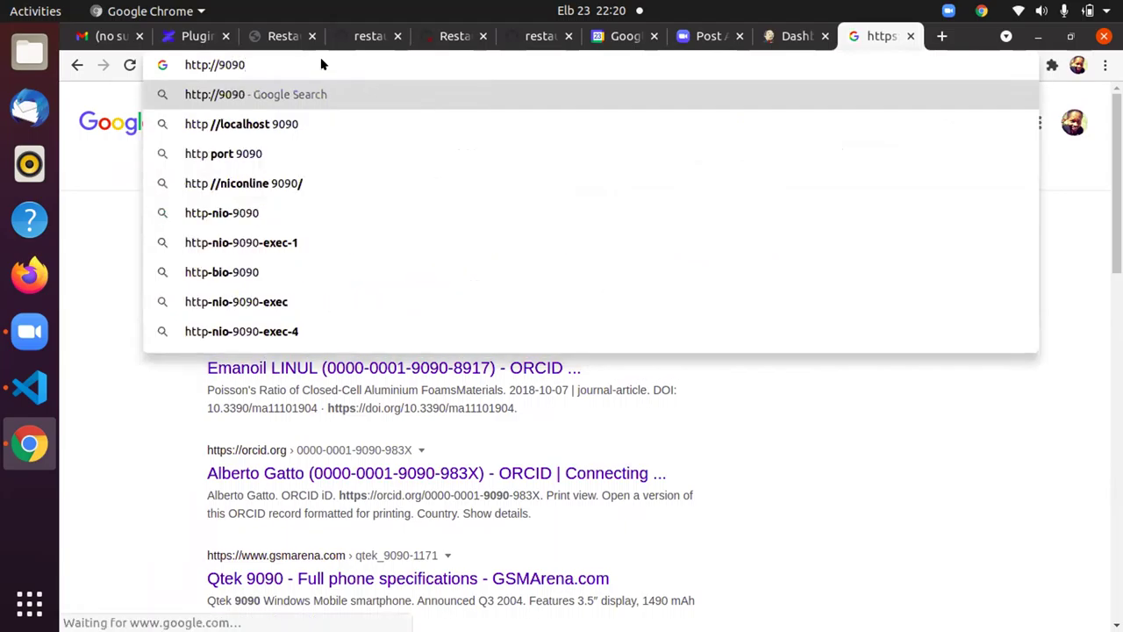
key(Return)
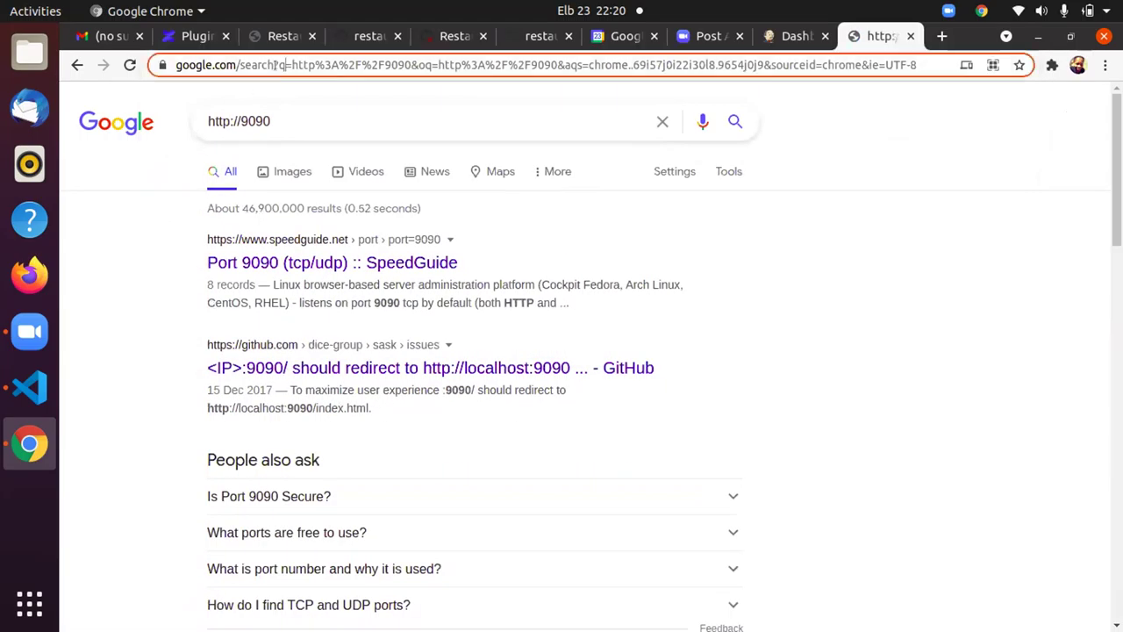
click(280, 70)
key(BackSpace)
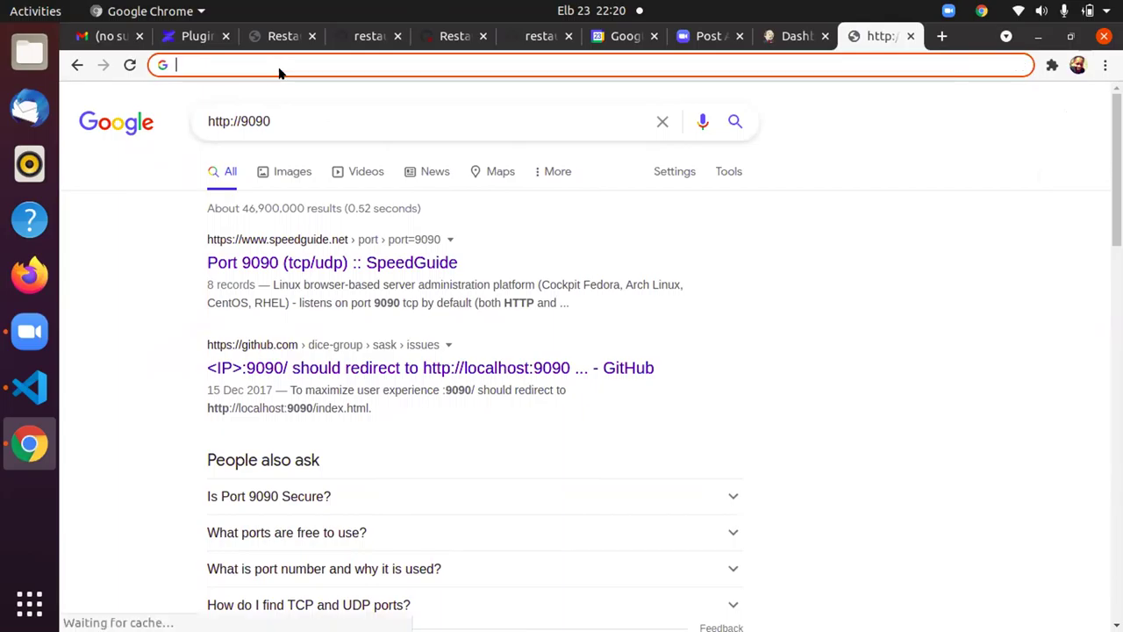
text(http)
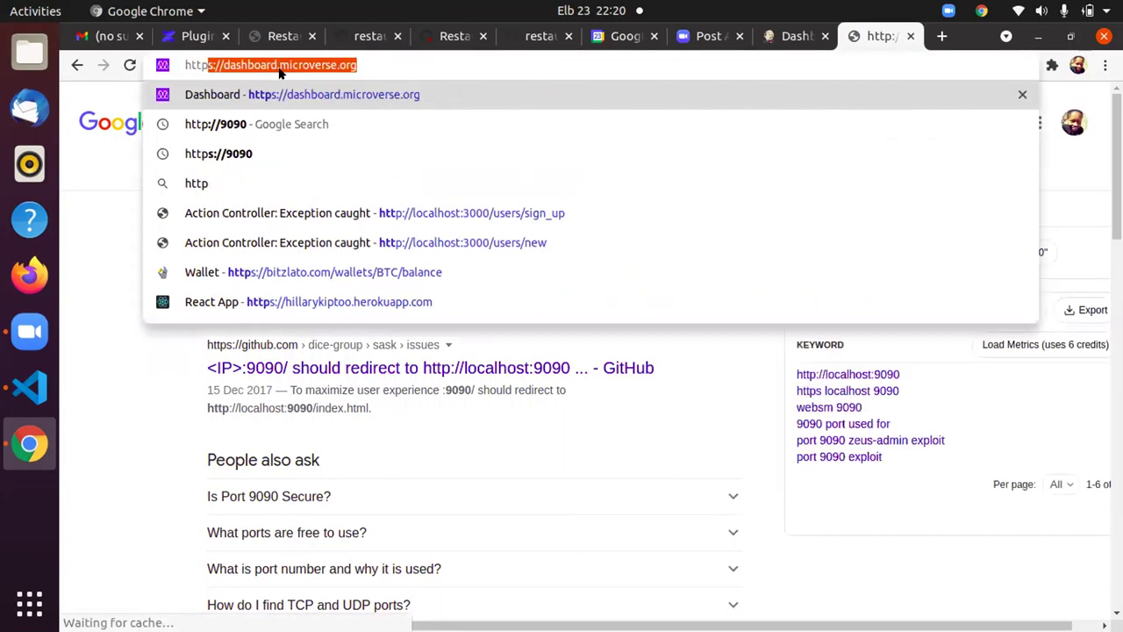
text(://)
key(Right)
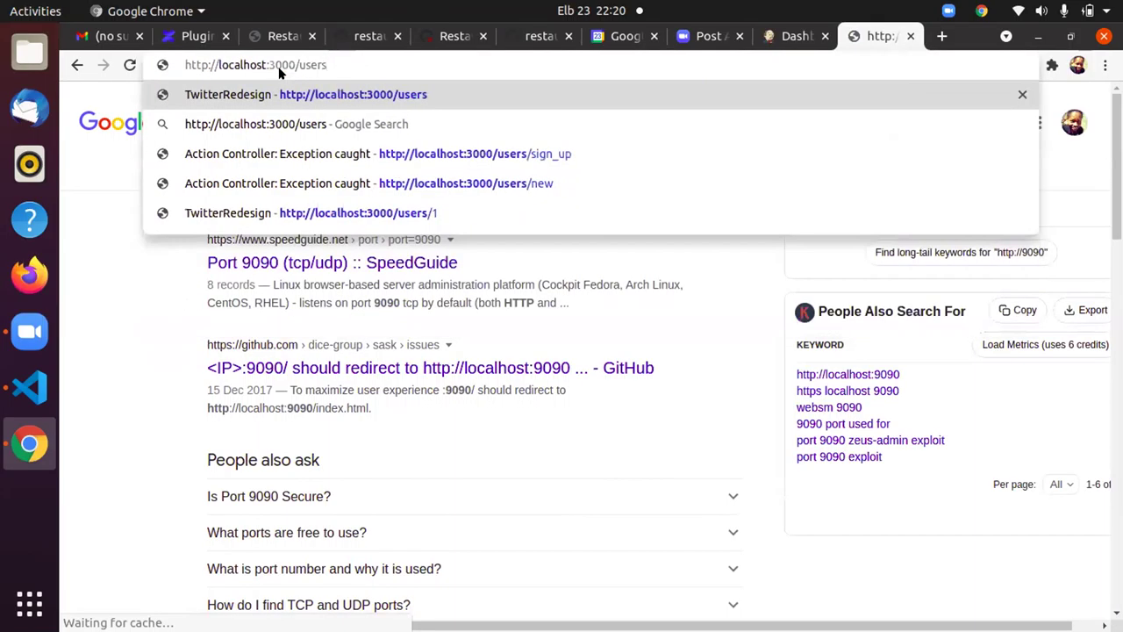
key(BackSpace)
key(BackSpace)
key(BackSpace)
key(BackSpace)
key(BackSpace)
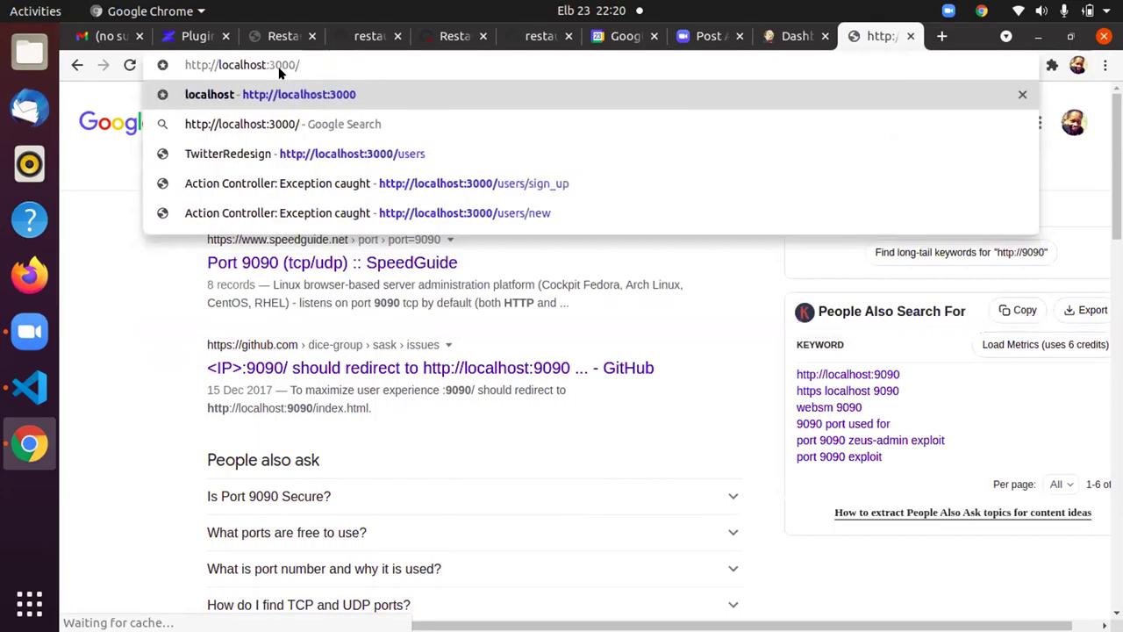
key(Left)
key(BackSpace)
key(BackSpace)
key(BackSpace)
key(BackSpace)
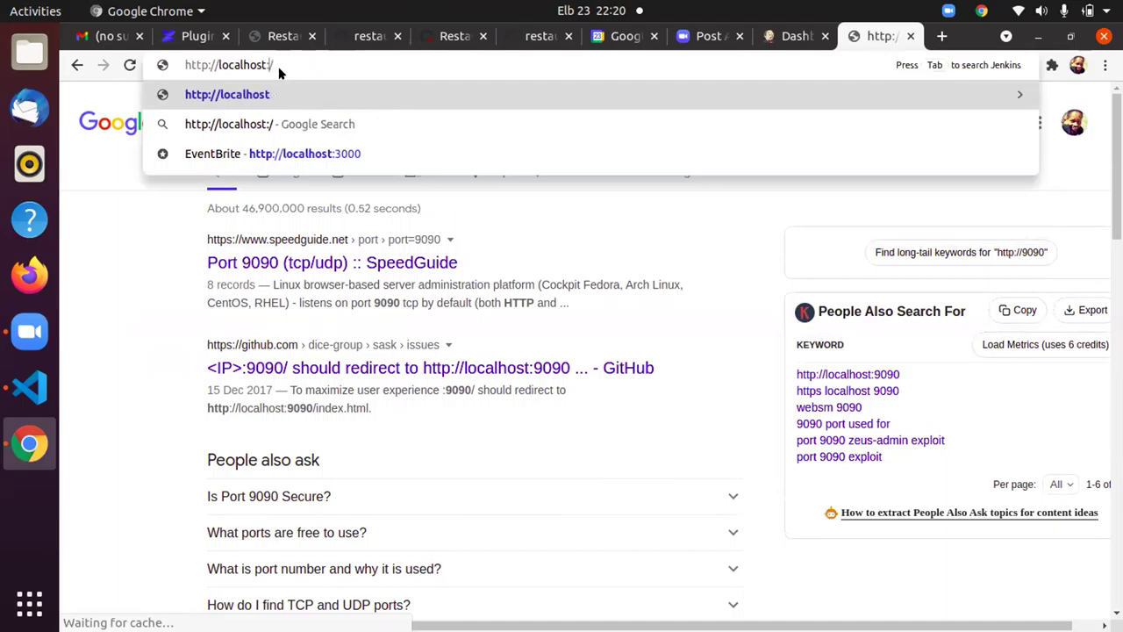
text(9090)
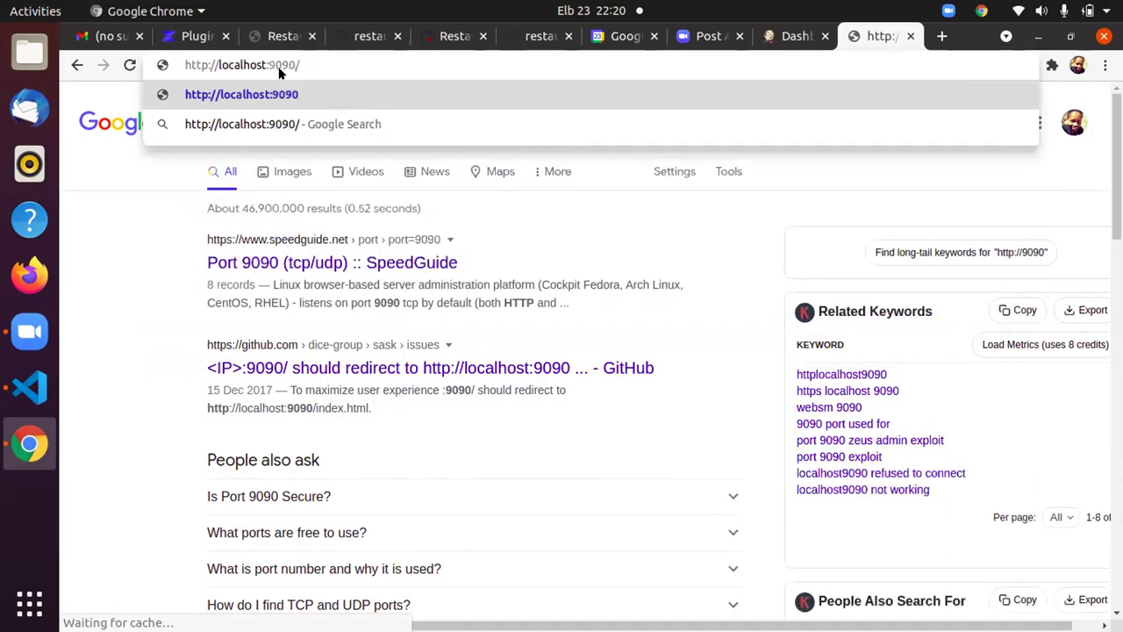
key(Return)
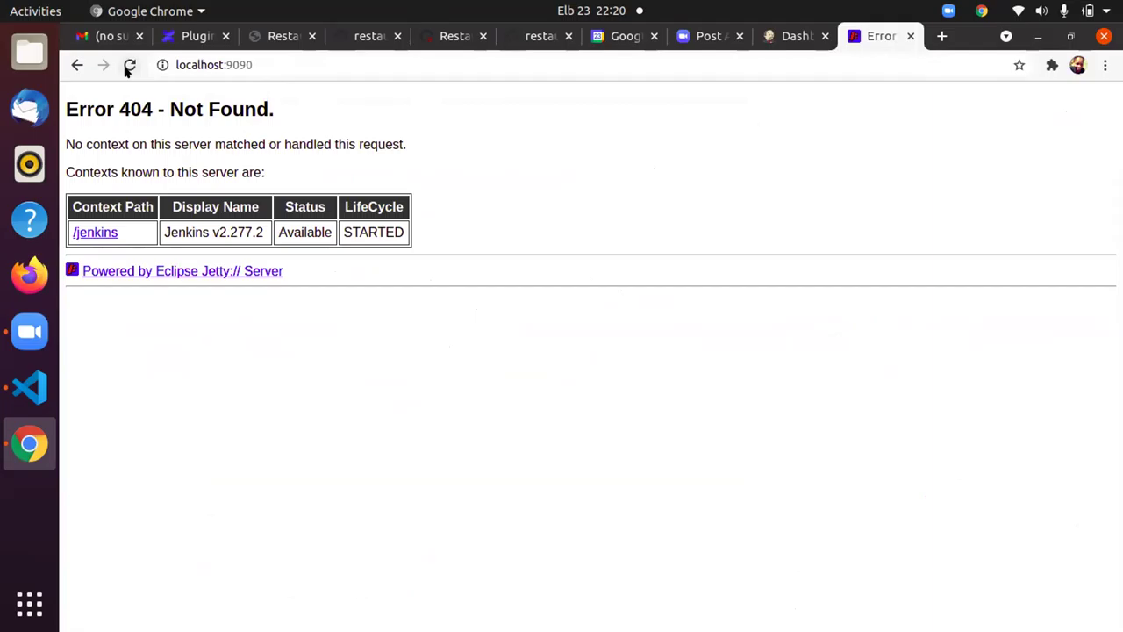
Reload the local server's page and open its /jenkins context
click(129, 66)
click(81, 232)
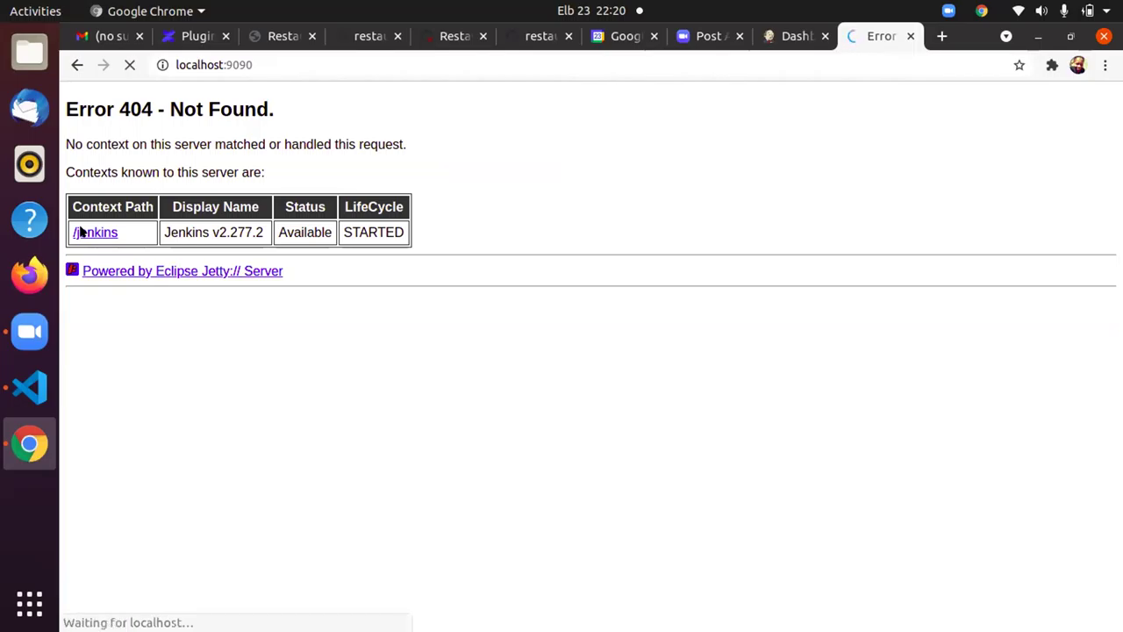